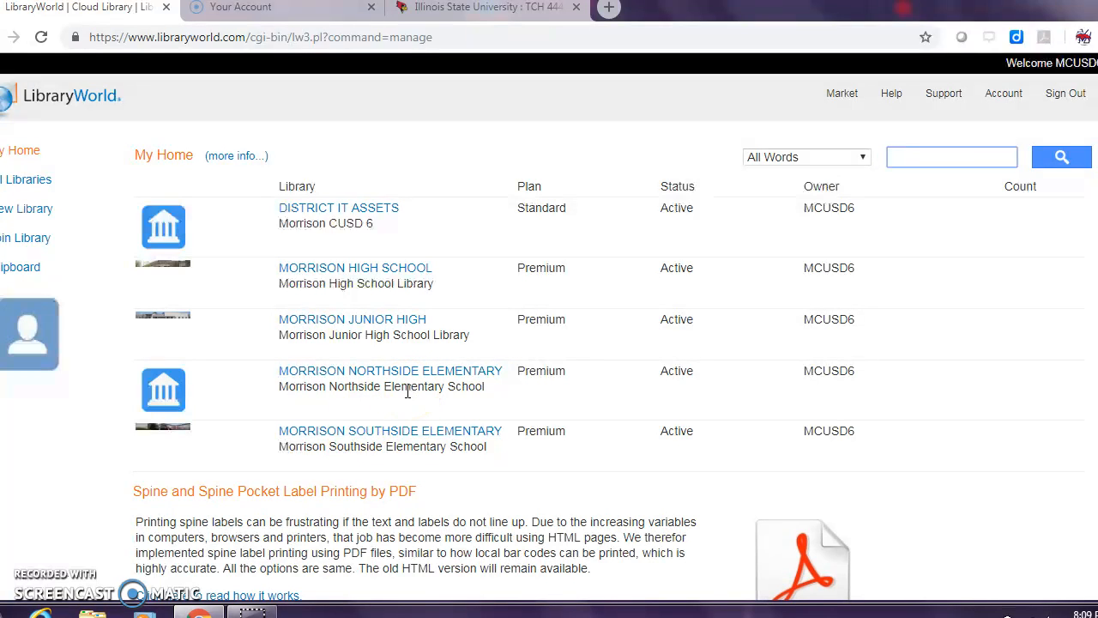
# Step: Open the Morrison High School library and look over its main page down to the library links
pyautogui.click(381, 267)
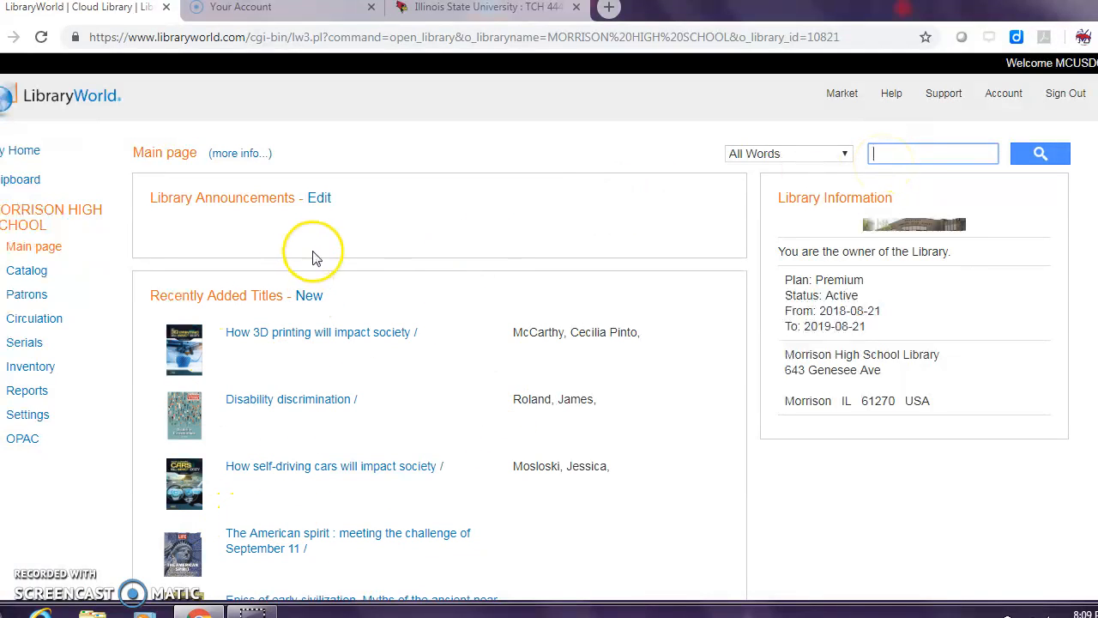
pyautogui.scroll(-3, 532, 386)
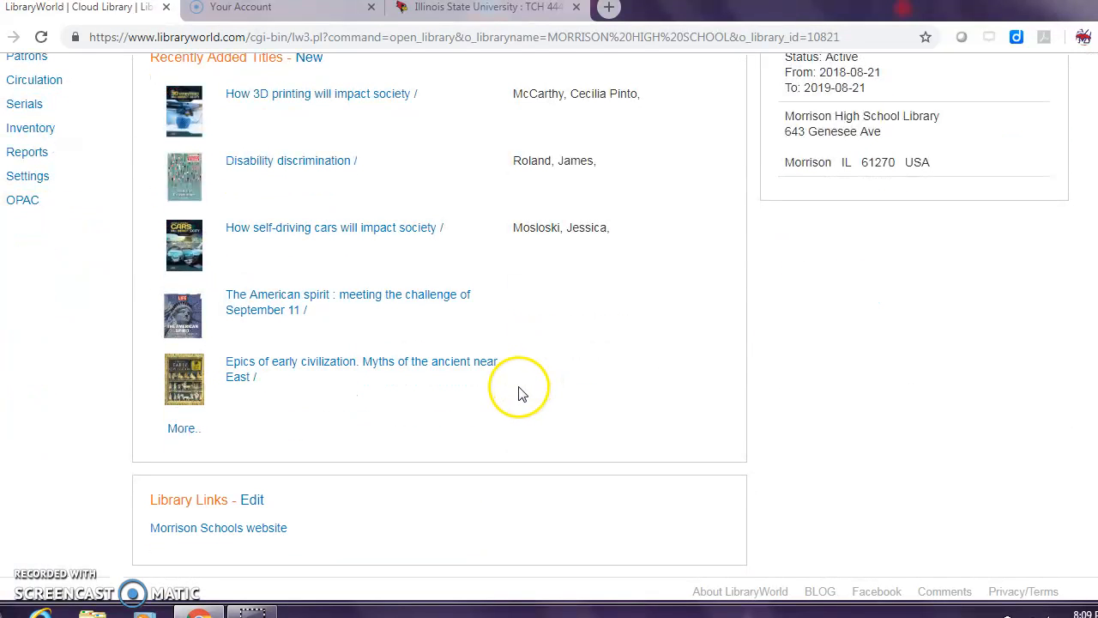
pyautogui.scroll(3, 365, 534)
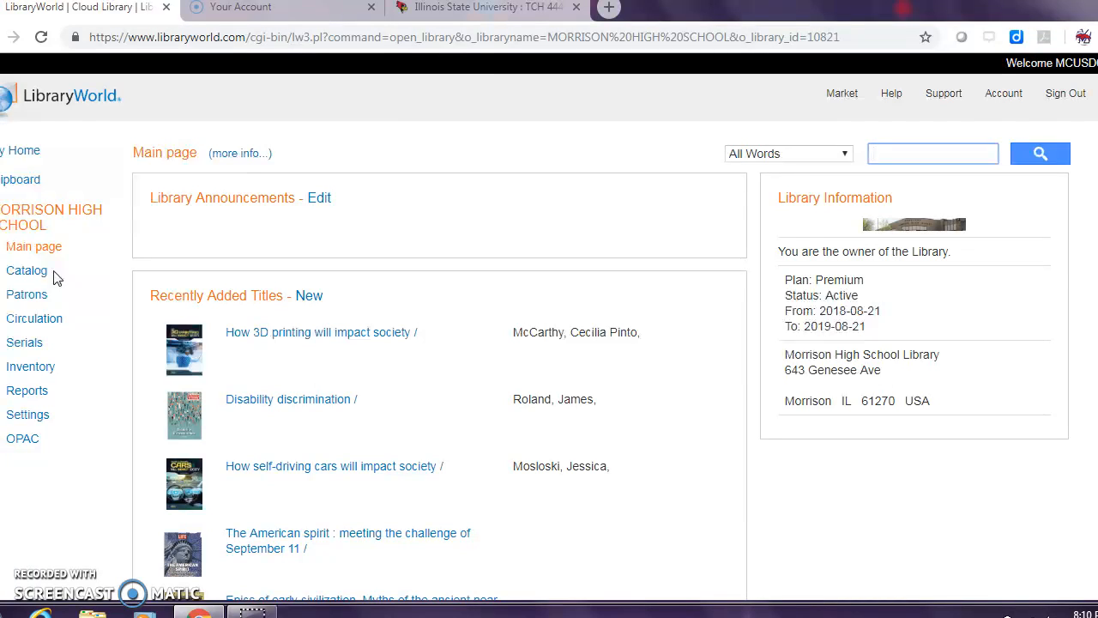
# Step: Search the library's catalog for the title #murdertrending across all words
pyautogui.click(14, 272)
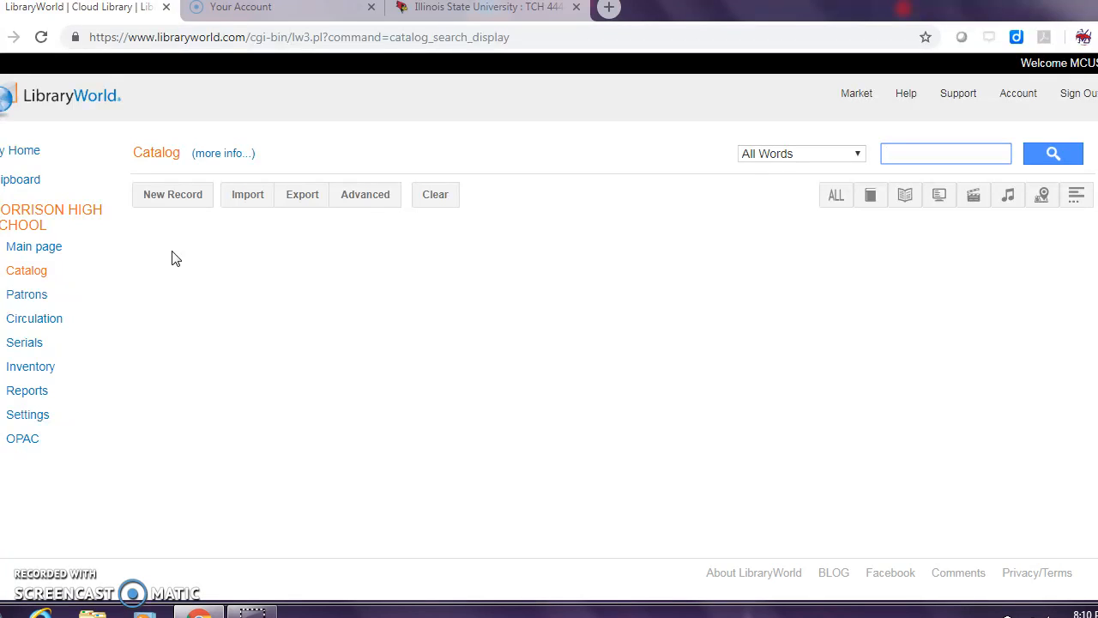
pyautogui.write('#murdertrending')
pyautogui.press('Return')
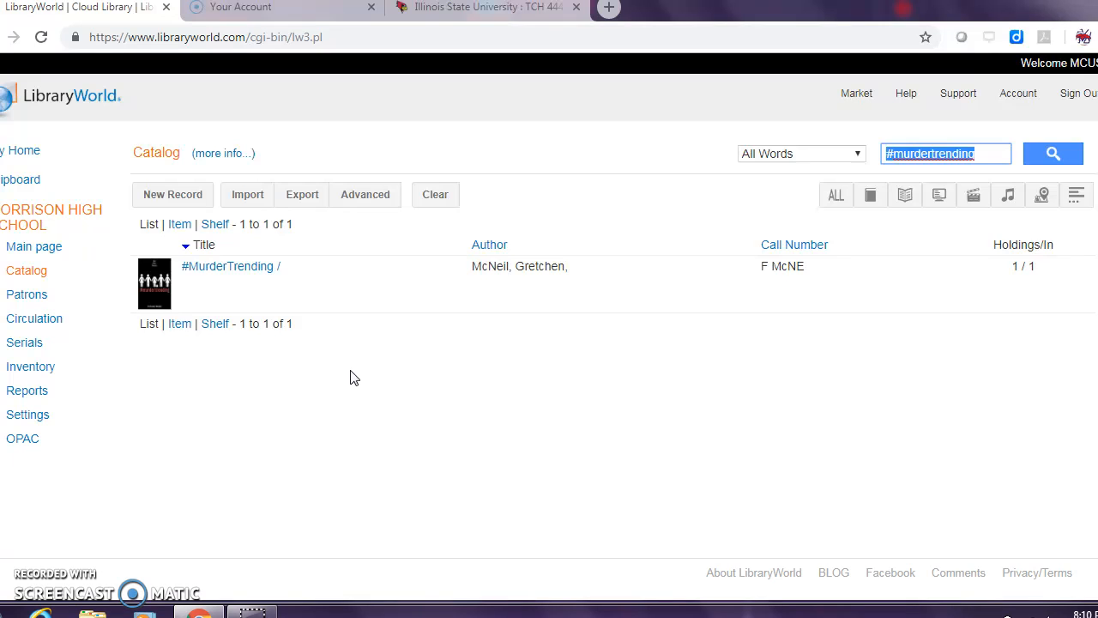
# Step: Search the catalog for princesses, then look over the matching titles and the available search fields
pyautogui.write('princesses')
pyautogui.press('Return')
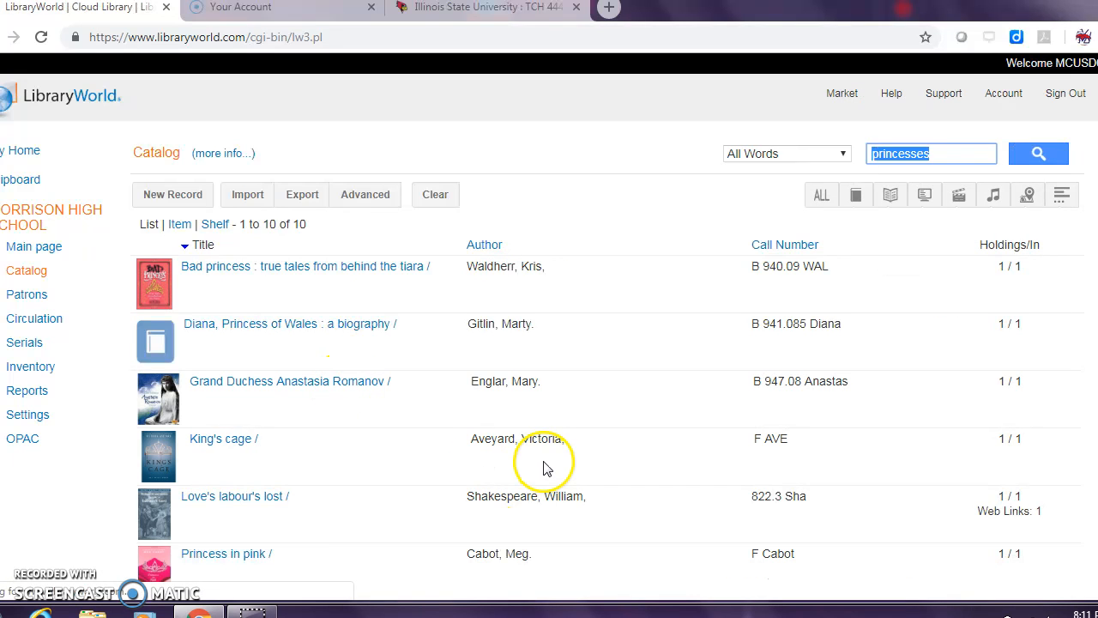
pyautogui.scroll(-3, 549, 454)
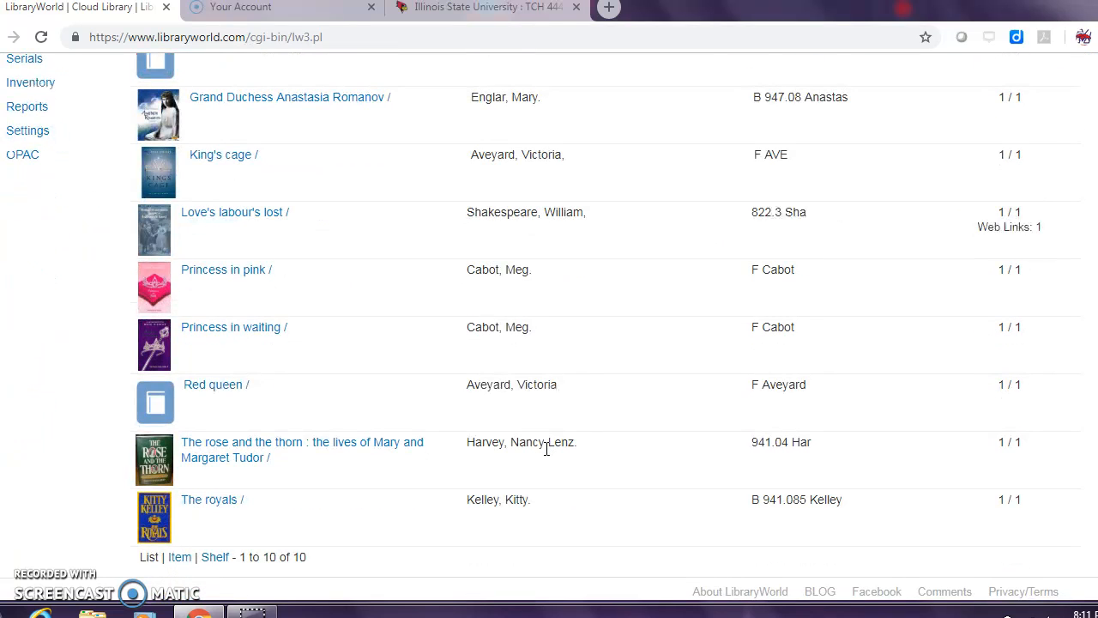
pyautogui.scroll(3, 547, 449)
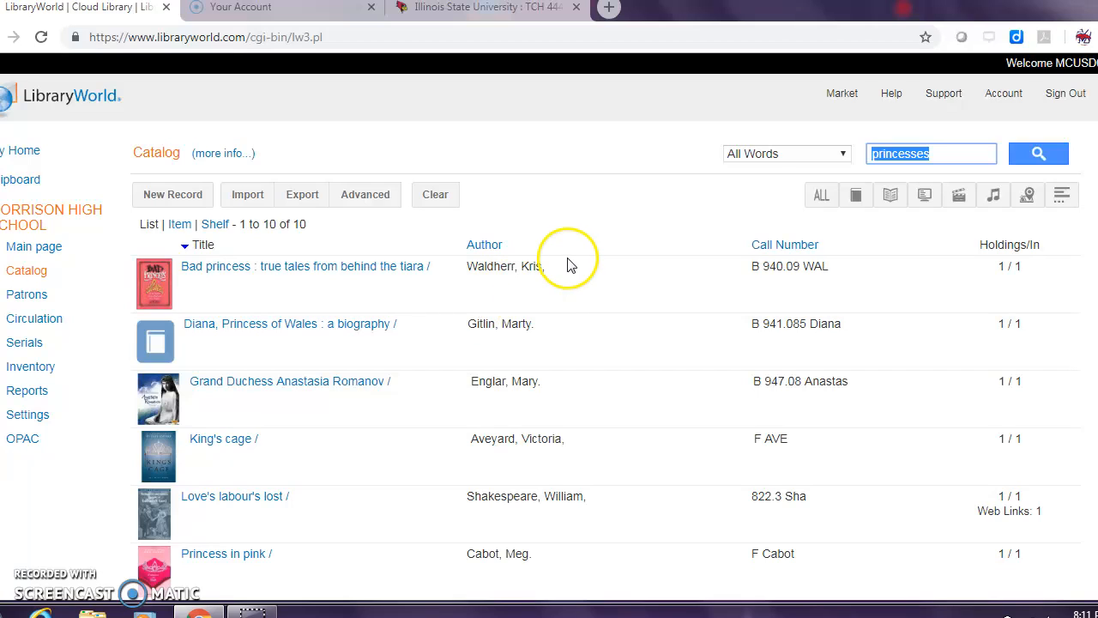
pyautogui.click(844, 156)
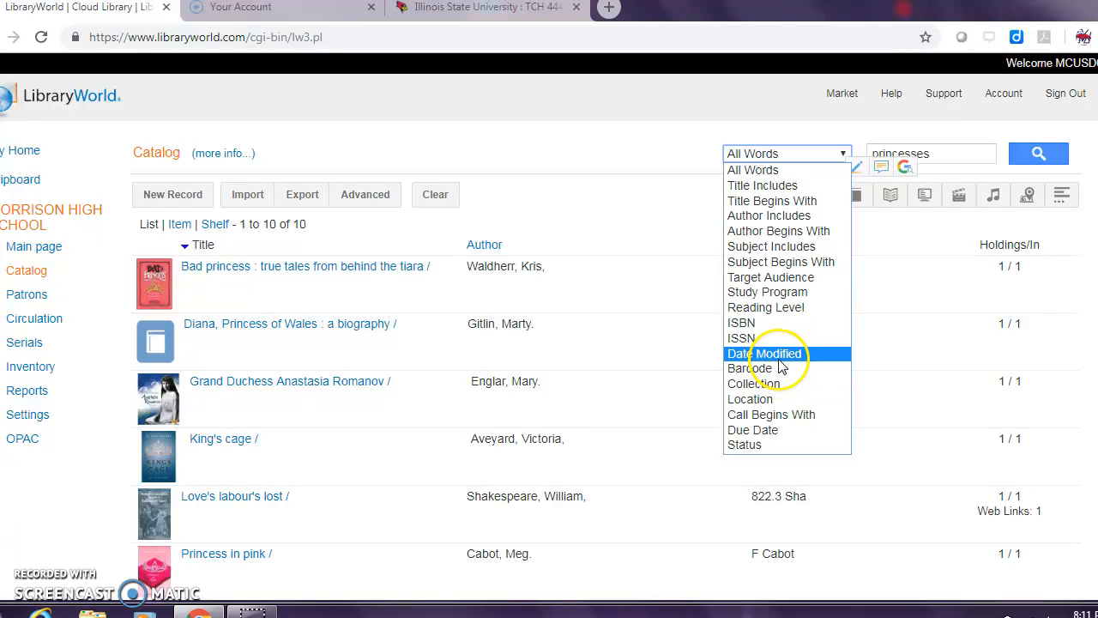
pyautogui.click(781, 133)
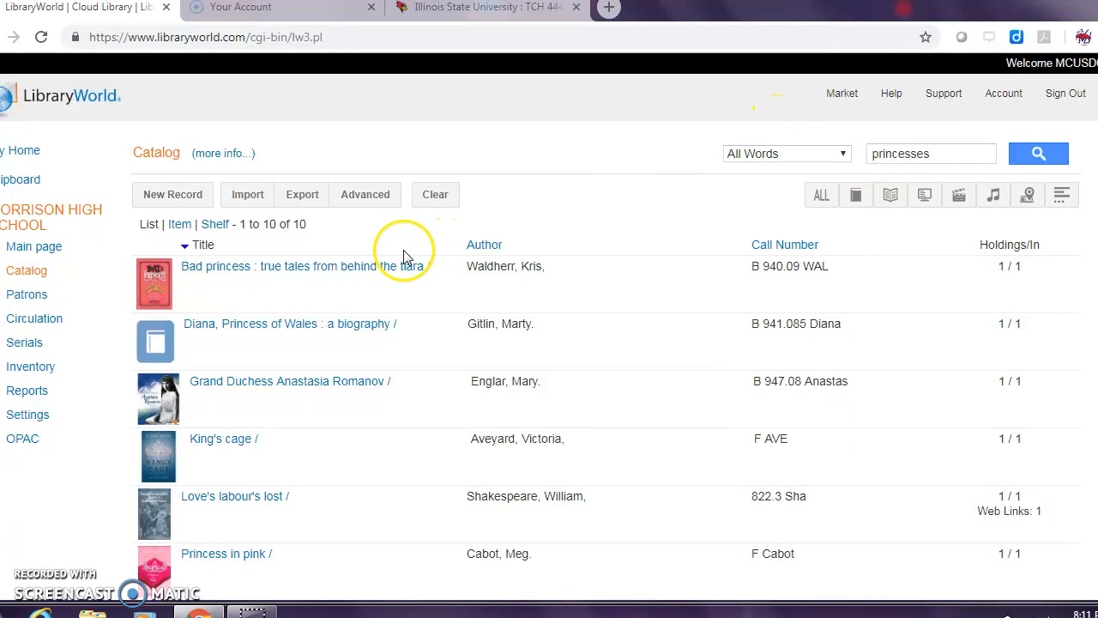
# Step: Start a new patron record and replace the suggested bar code with the student's own patron number
pyautogui.click(29, 296)
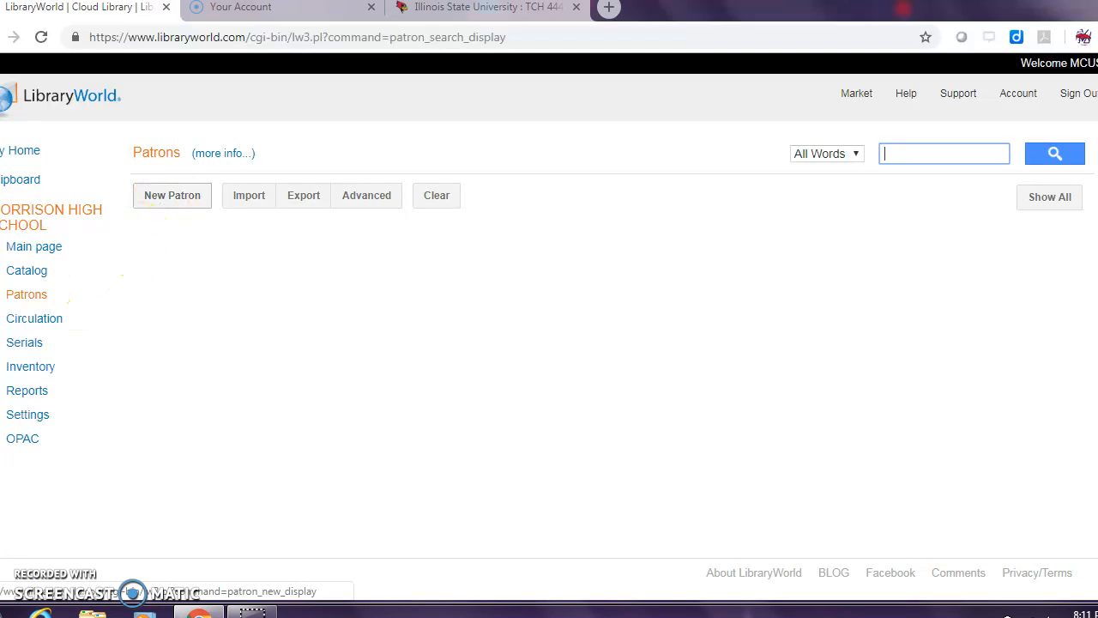
pyautogui.click(165, 195)
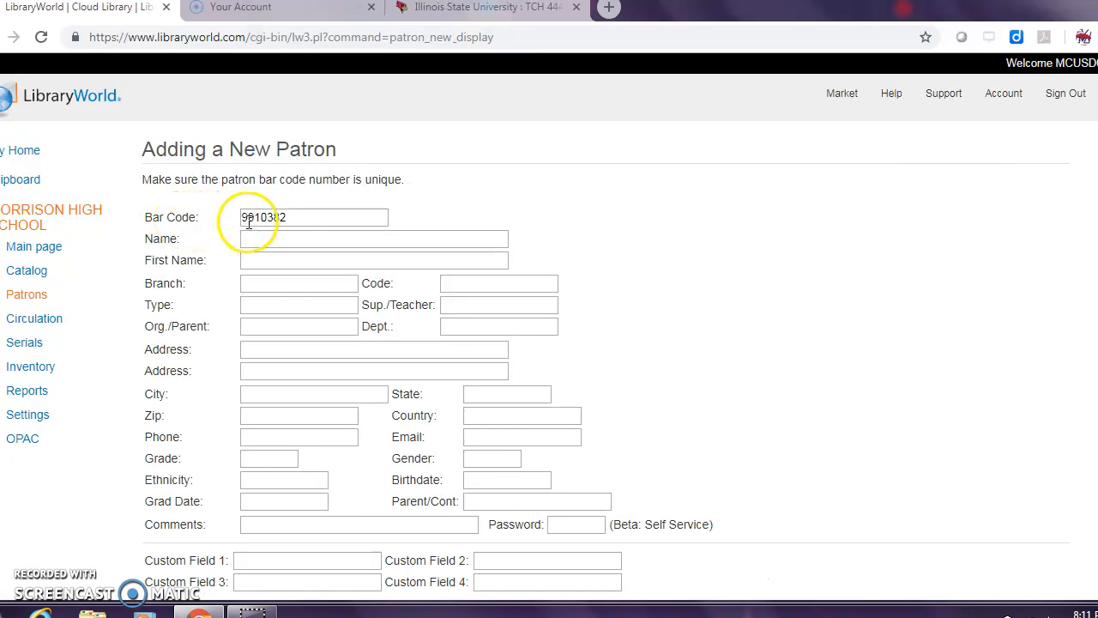
pyautogui.moveTo(275, 217); pyautogui.dragTo(230, 217)
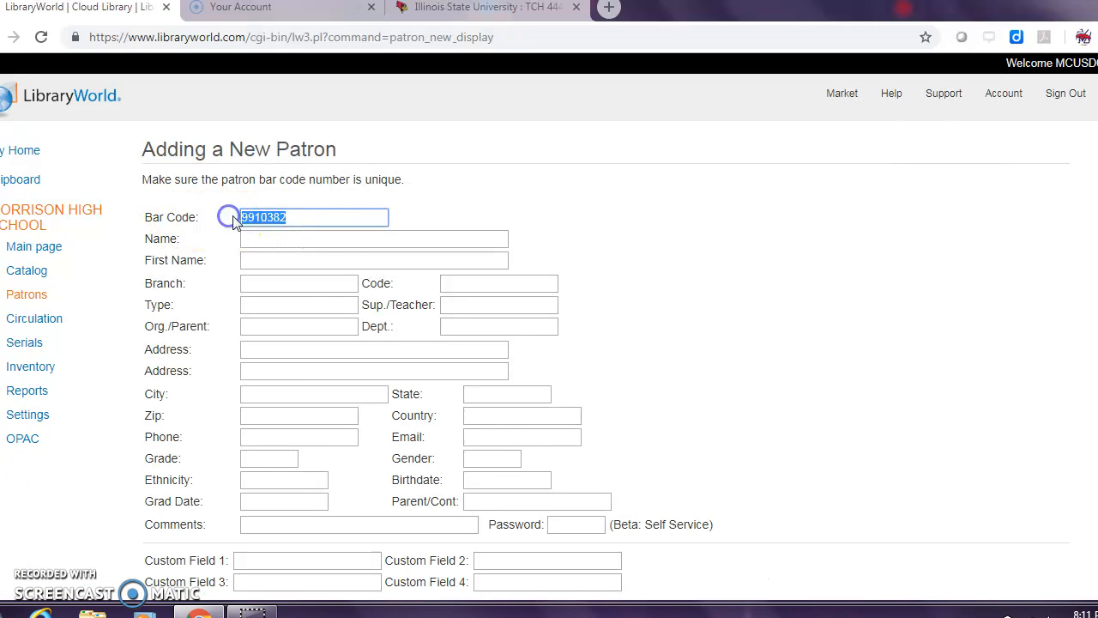
pyautogui.write('99')
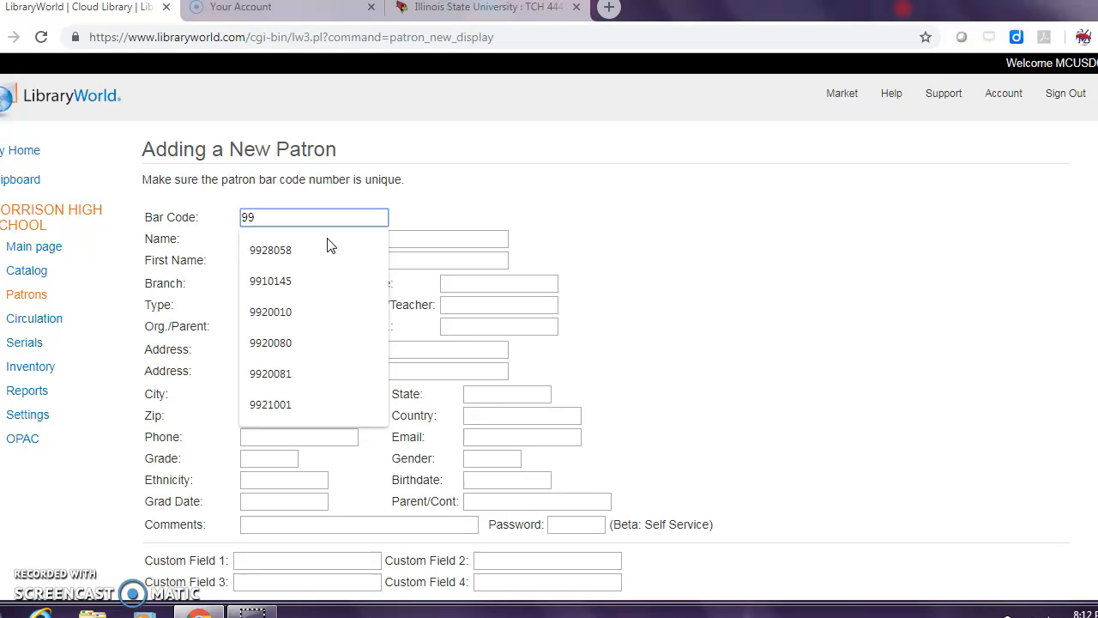
pyautogui.write('19')
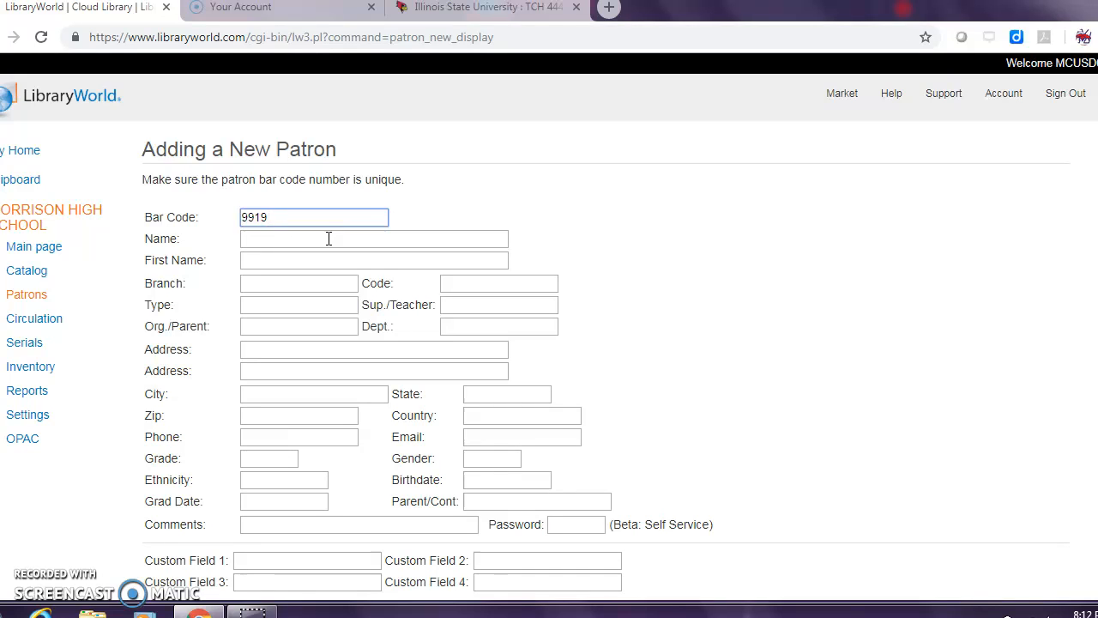
pyautogui.write('090')
# Step: Enter the new patron's last name and first name, and set the code to Student
pyautogui.click(324, 241)
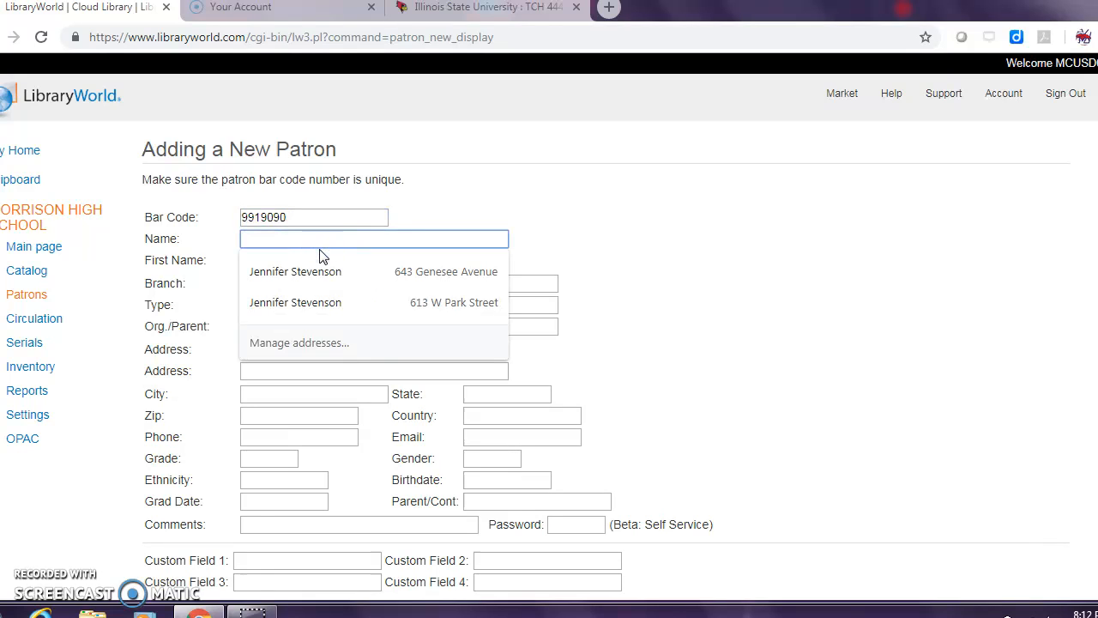
pyautogui.write('Smith')
pyautogui.press('Tab')
pyautogui.write('John')
pyautogui.press('Tab')
pyautogui.press('Tab')
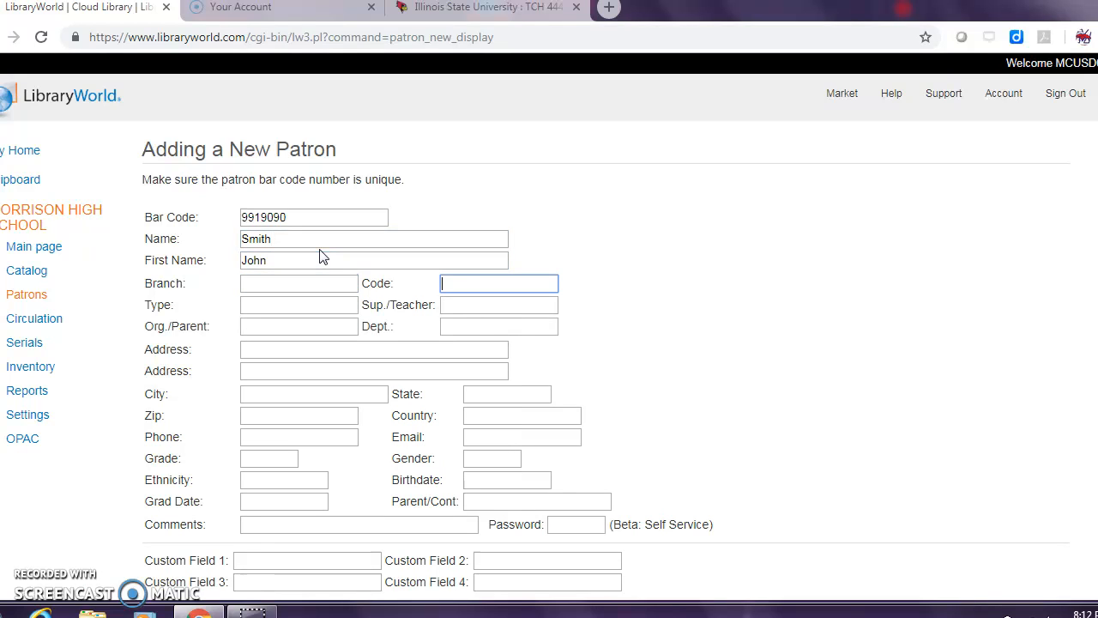
pyautogui.write('Student')
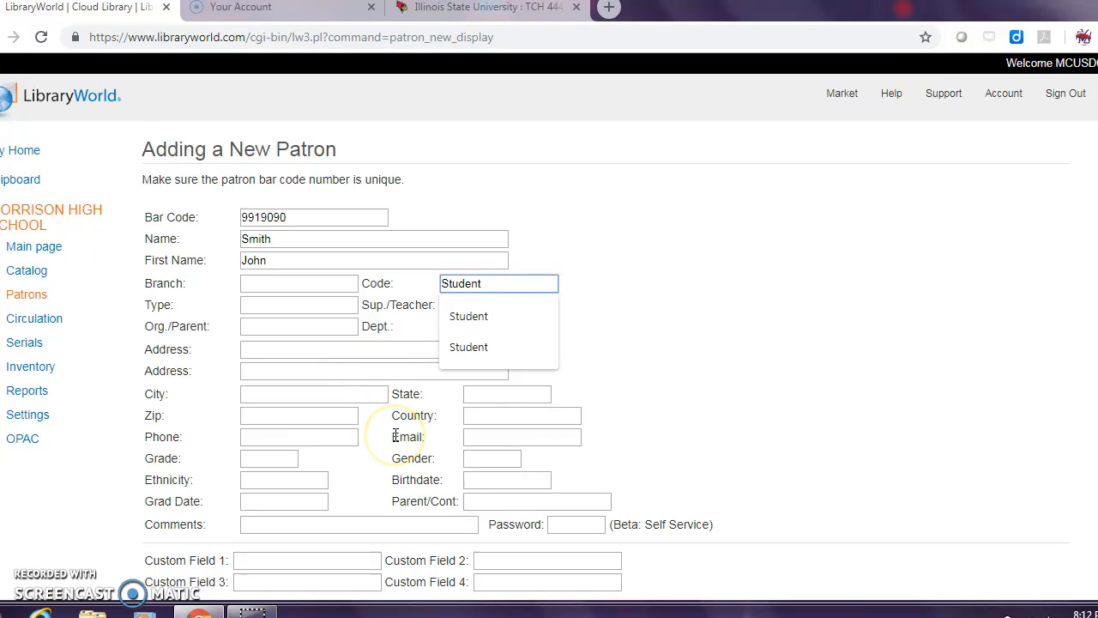
# Step: Fill in the new patron's school e-mail address and try to save the record
pyautogui.scroll(-1, 326, 517)
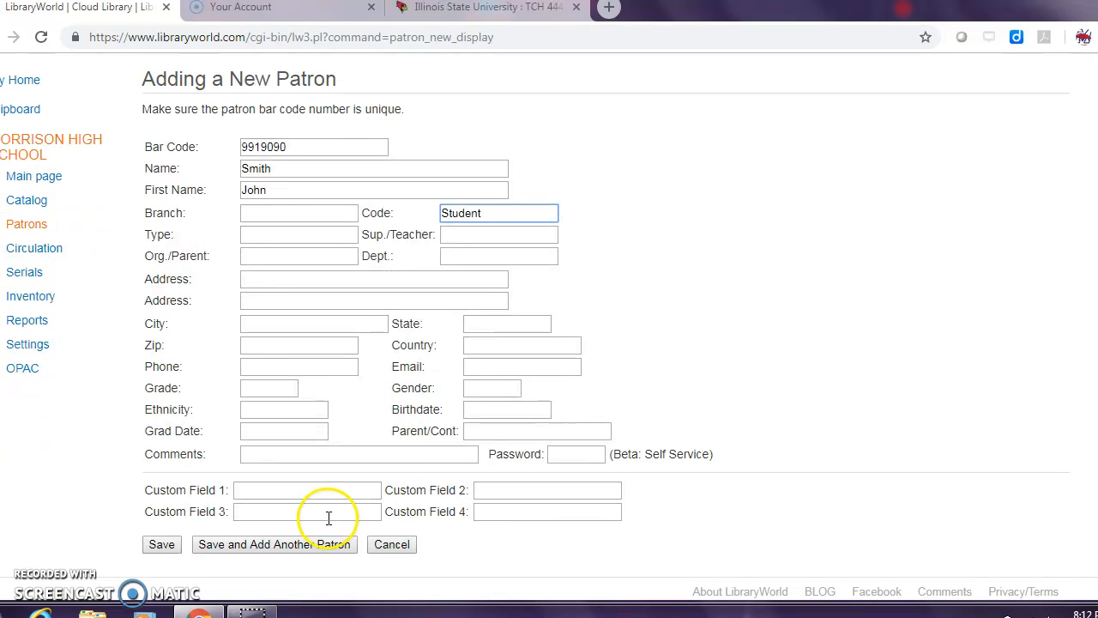
pyautogui.click(518, 372)
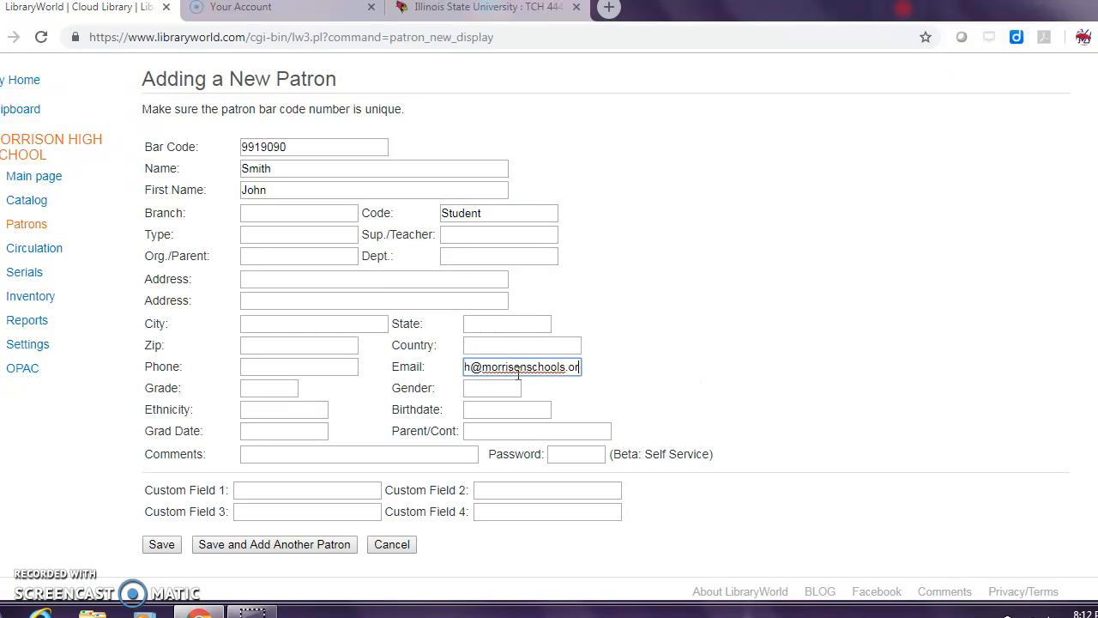
pyautogui.click(153, 547)
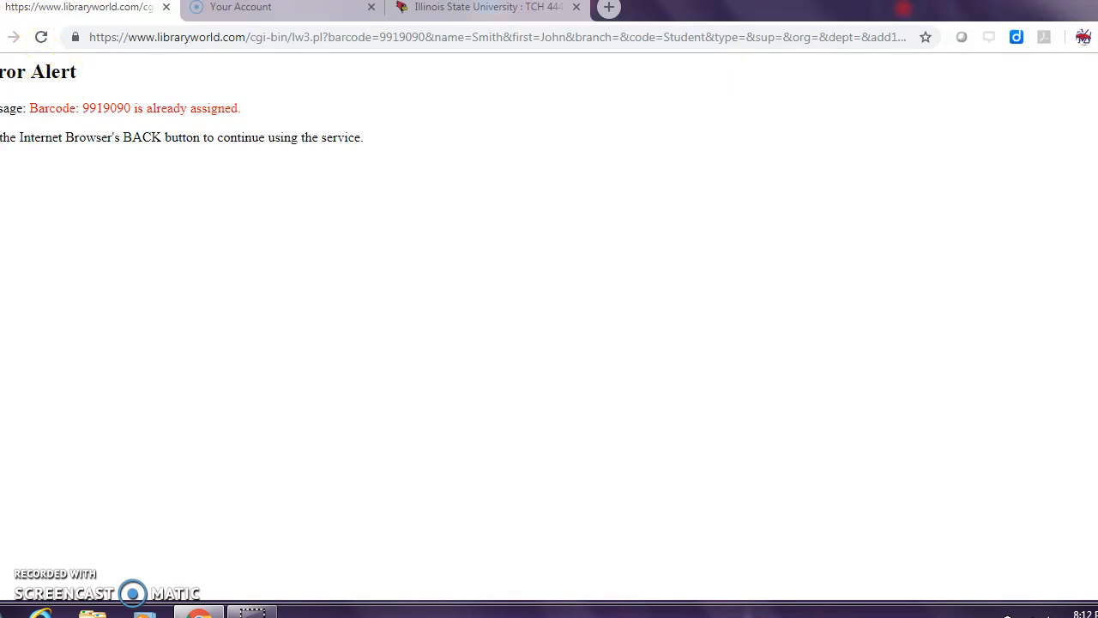
# Step: Return to the new patron form, change the ending of the bar code to a different number, and save the record
pyautogui.click(13, 37)
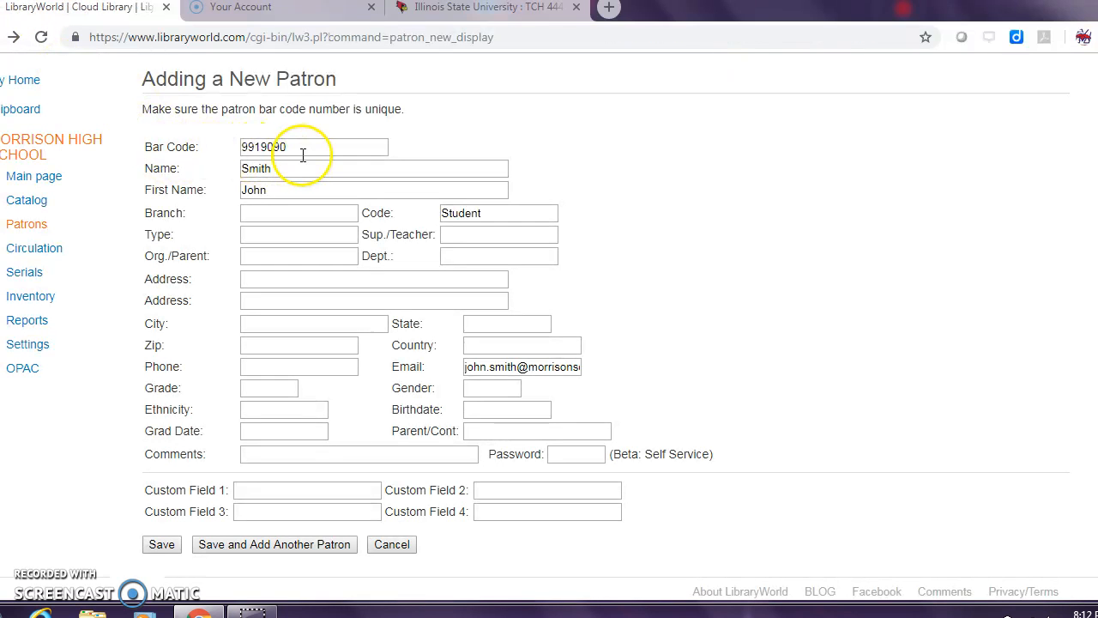
pyautogui.click(302, 153)
pyautogui.press('BackSpace')
pyautogui.press('BackSpace')
pyautogui.press('BackSpace')
pyautogui.write('10')
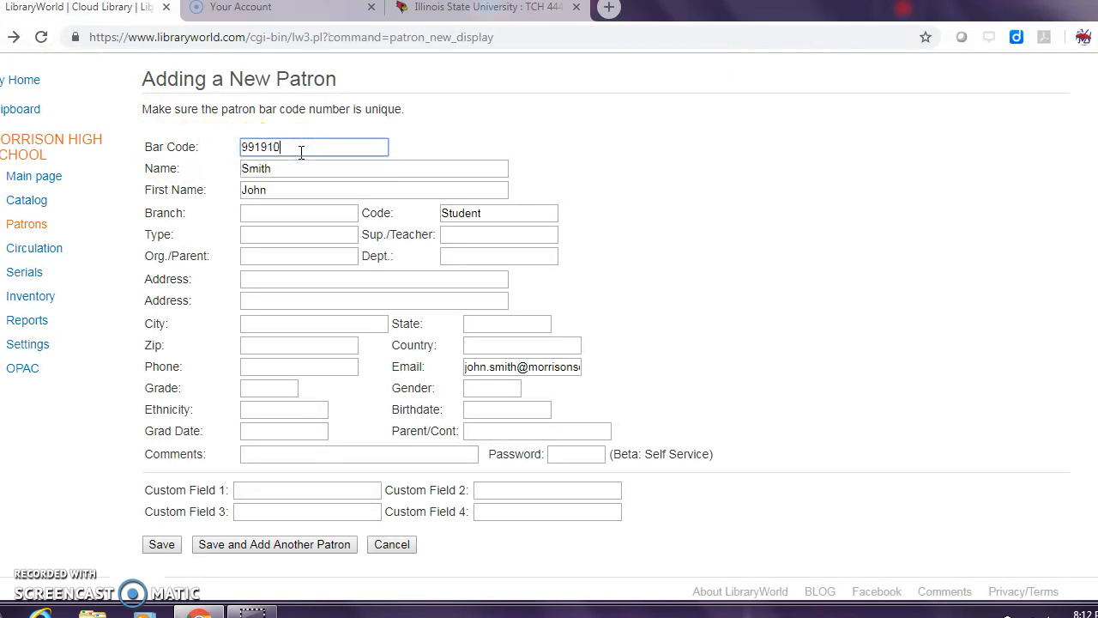
pyautogui.click(156, 544)
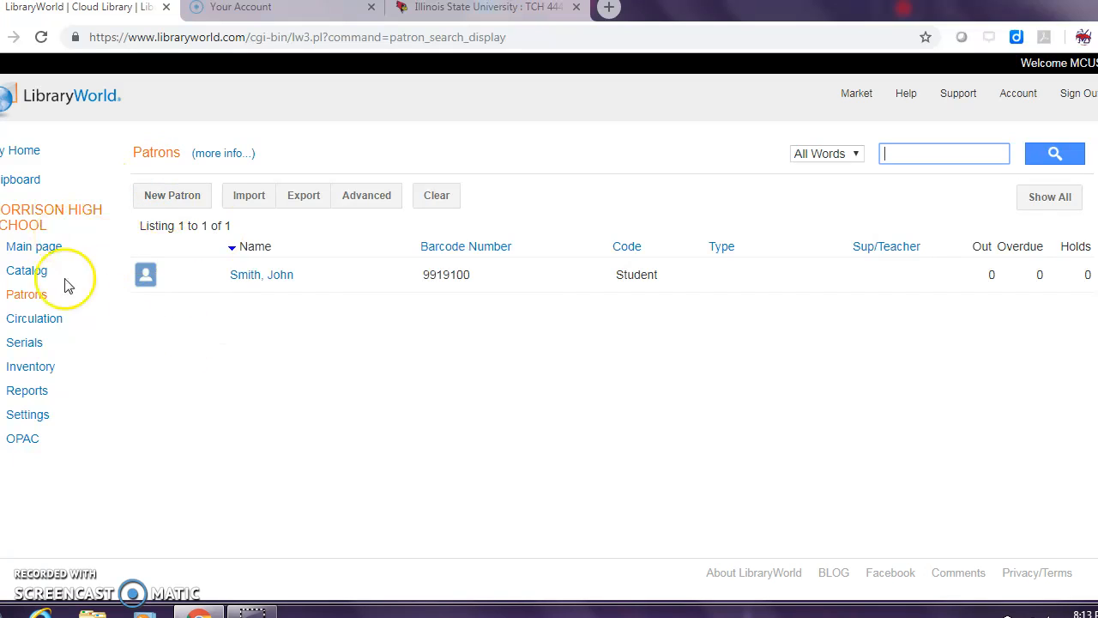
# Step: Open the newly added patron's record and delete it, confirming the deletion
pyautogui.click(253, 275)
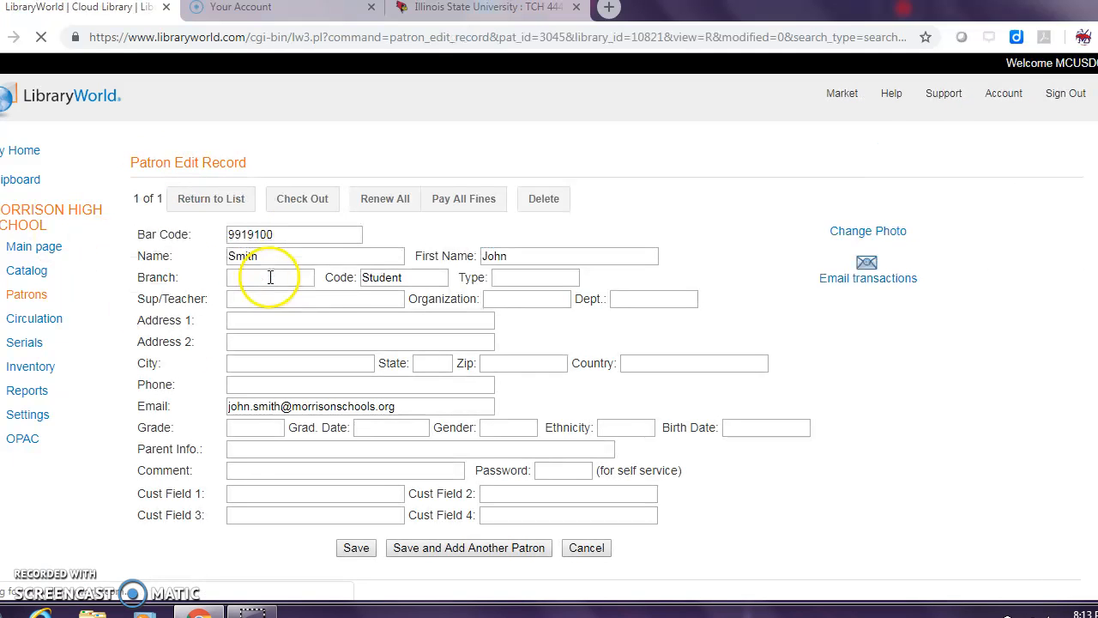
pyautogui.click(541, 199)
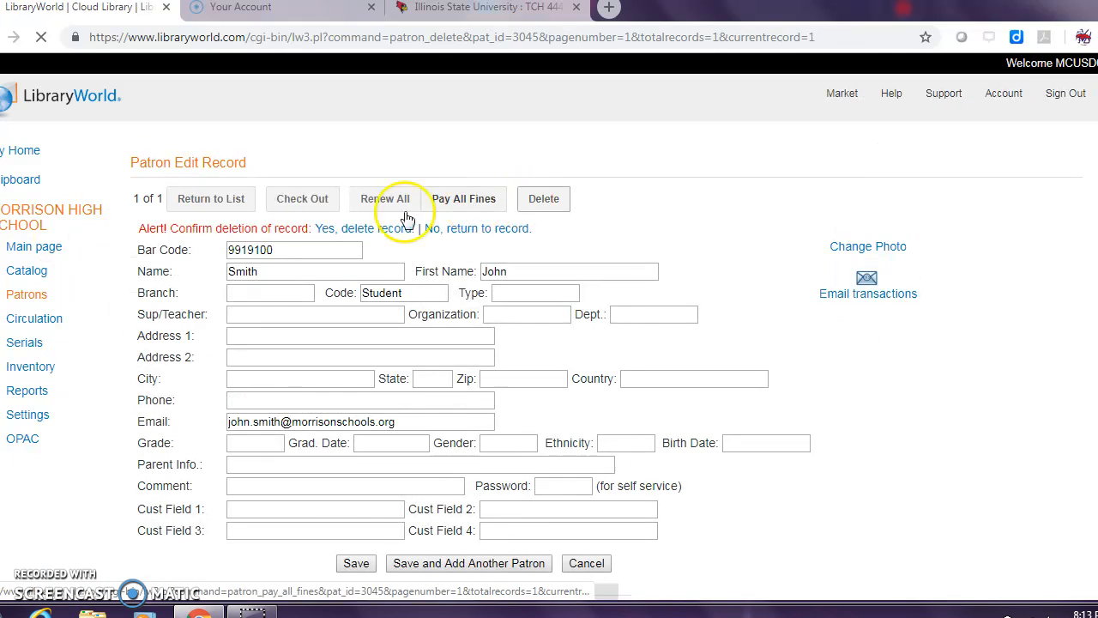
pyautogui.click(381, 230)
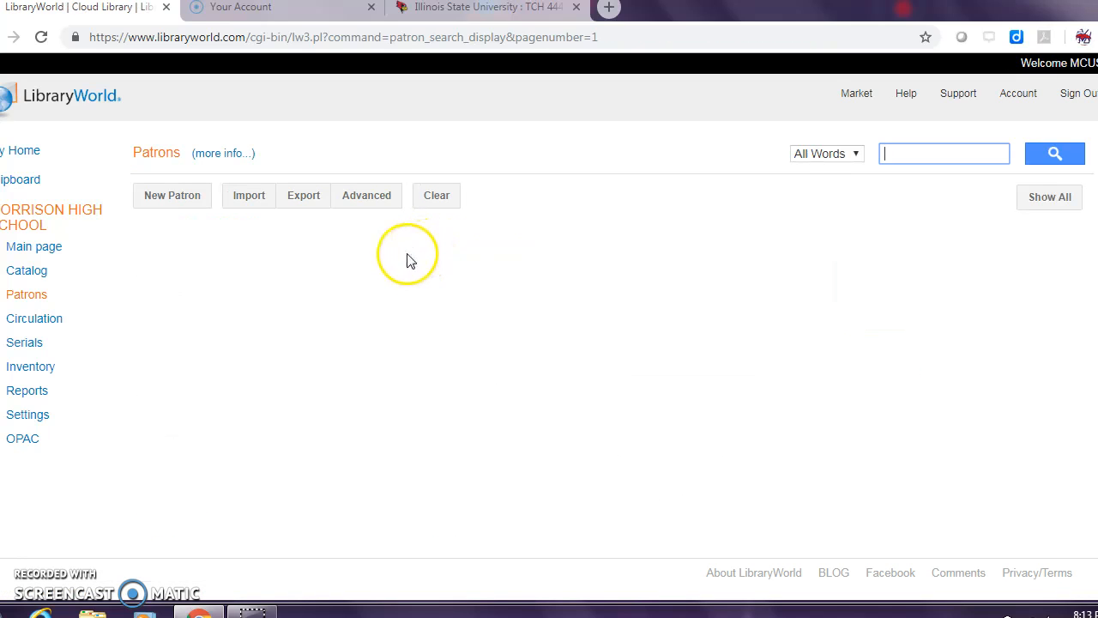
# Step: Go to circulation checkout and search for a patron by last name
pyautogui.click(46, 321)
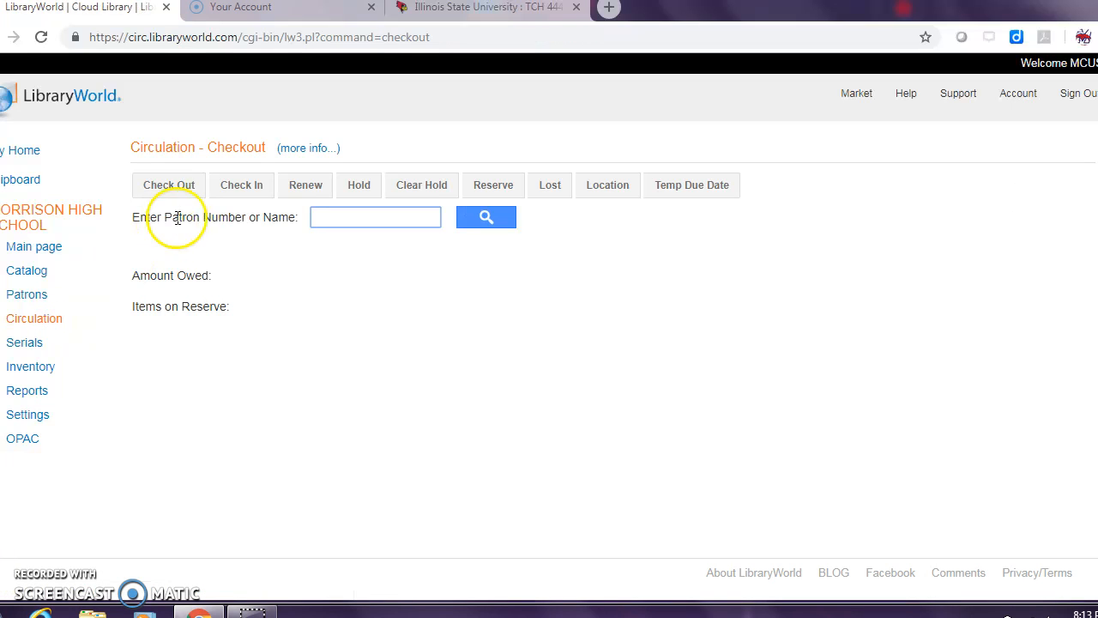
pyautogui.click(150, 187)
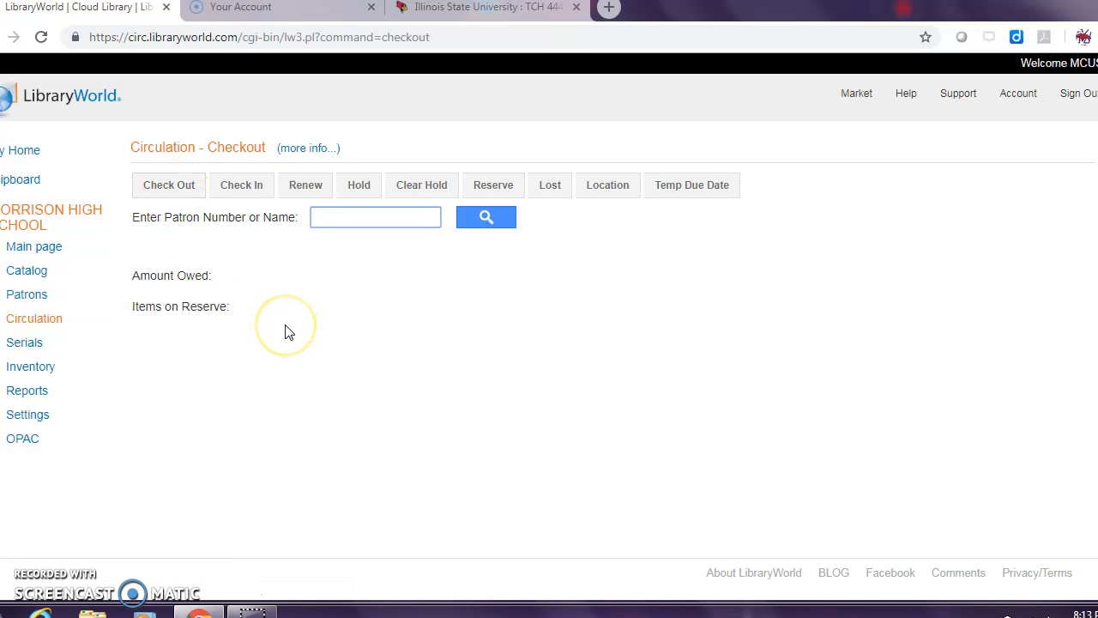
pyautogui.click(182, 192)
pyautogui.click(239, 273)
pyautogui.write('steve')
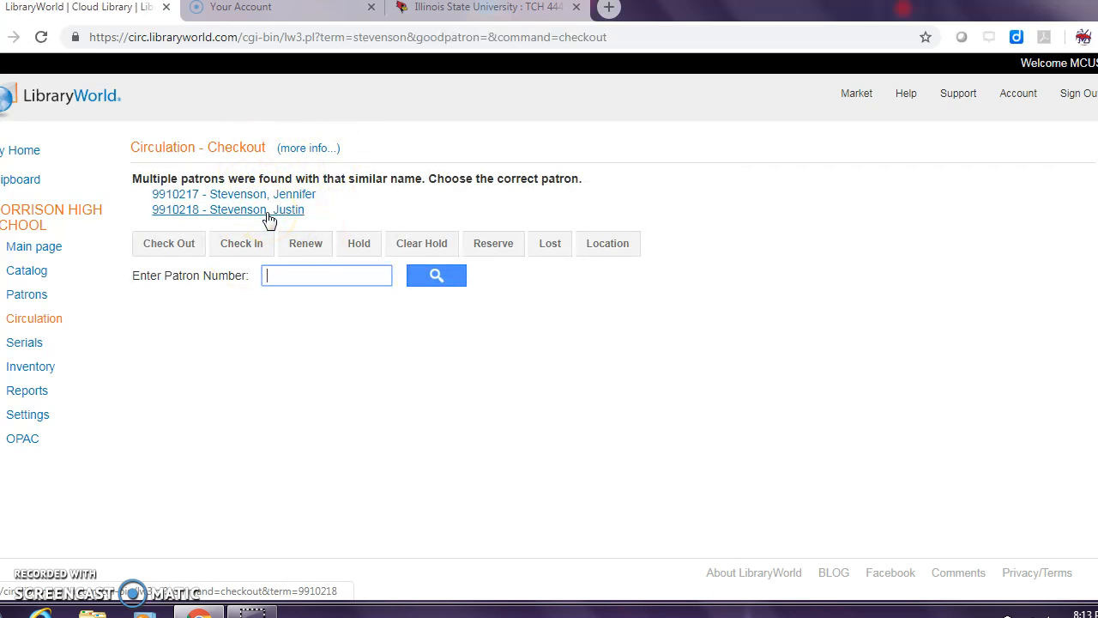
# Step: Open the first matching patron's checkout record to view the loans, then switch circulation to item check-in
pyautogui.click(255, 200)
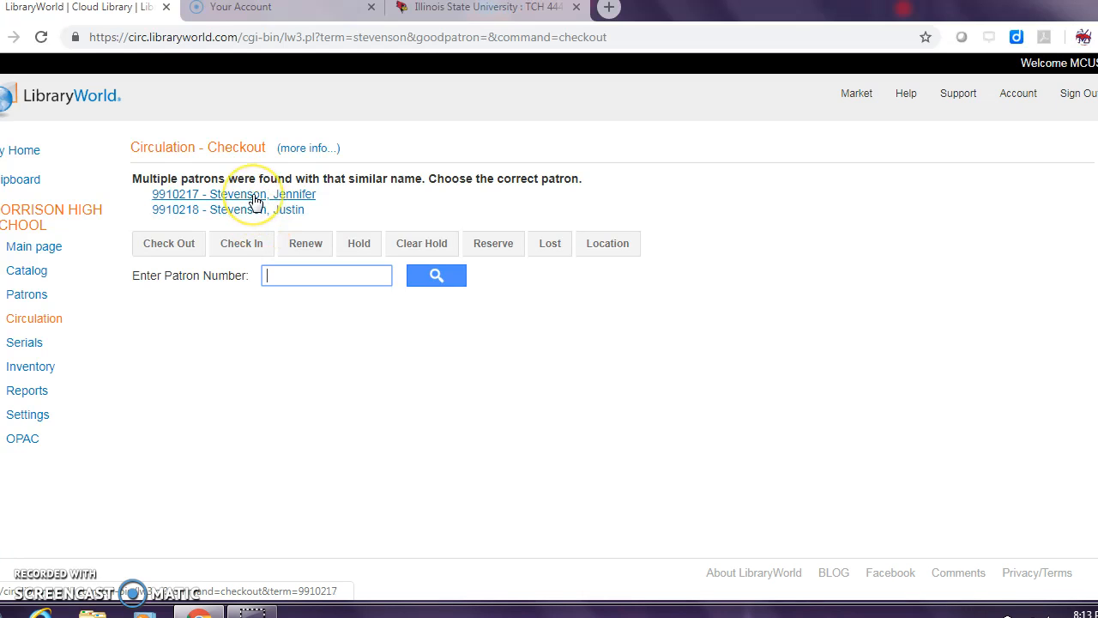
pyautogui.click(247, 216)
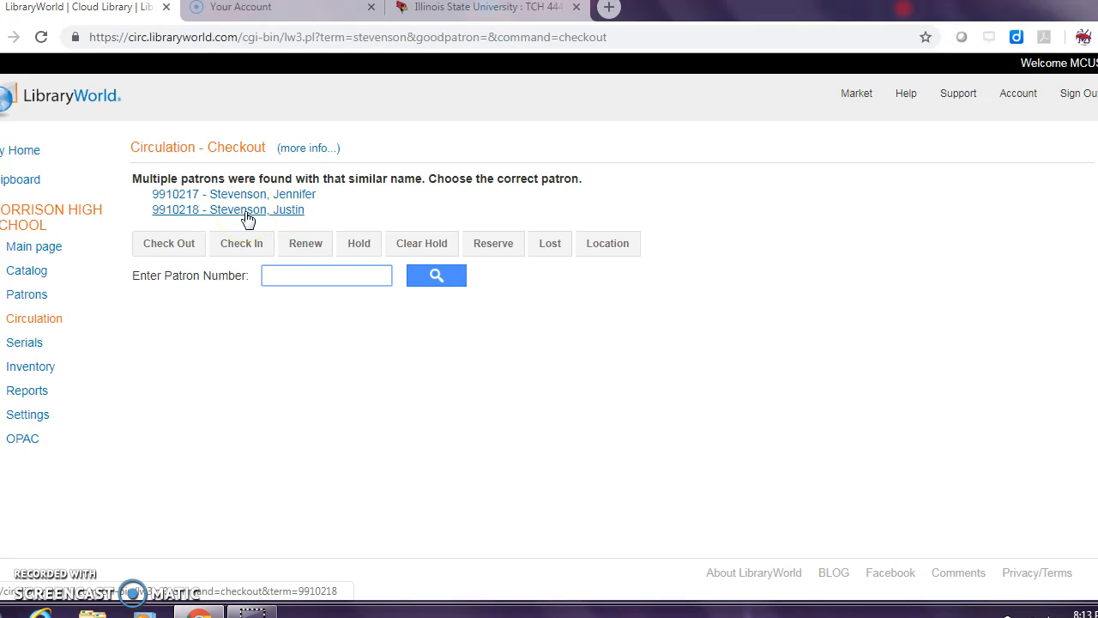
pyautogui.click(258, 196)
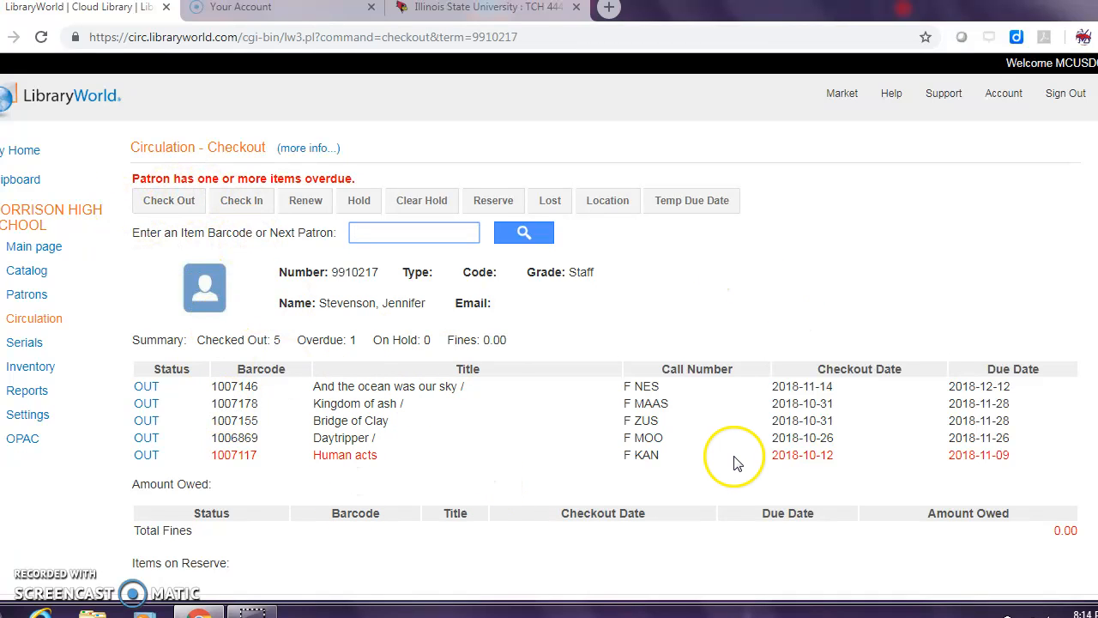
pyautogui.click(242, 205)
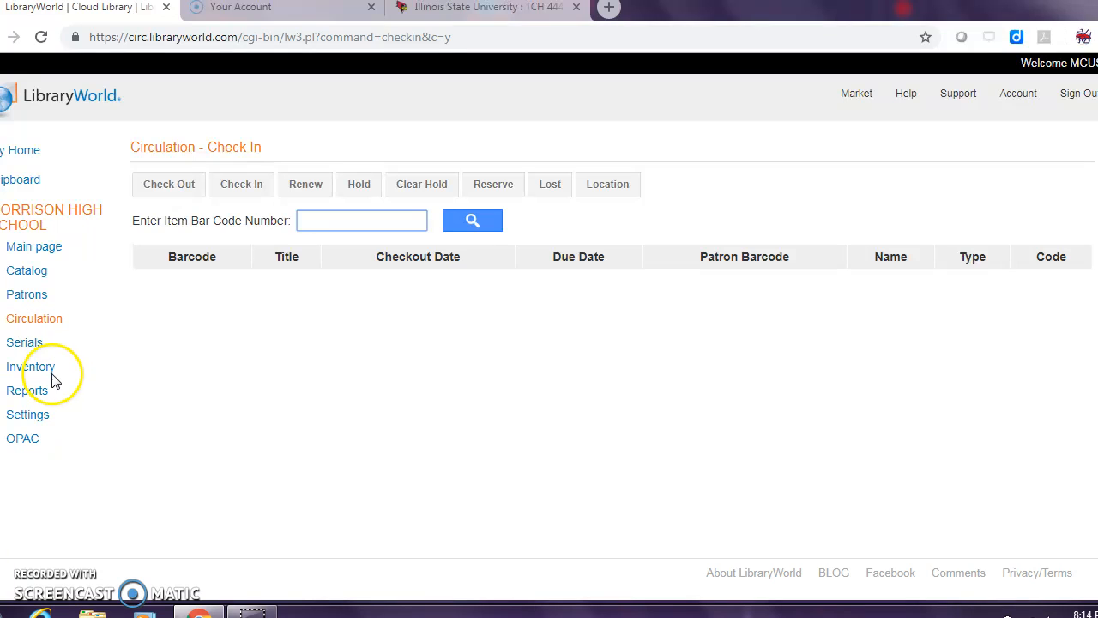
# Step: Run the patron report Overdue List by name from the reports page, using all records
pyautogui.click(43, 399)
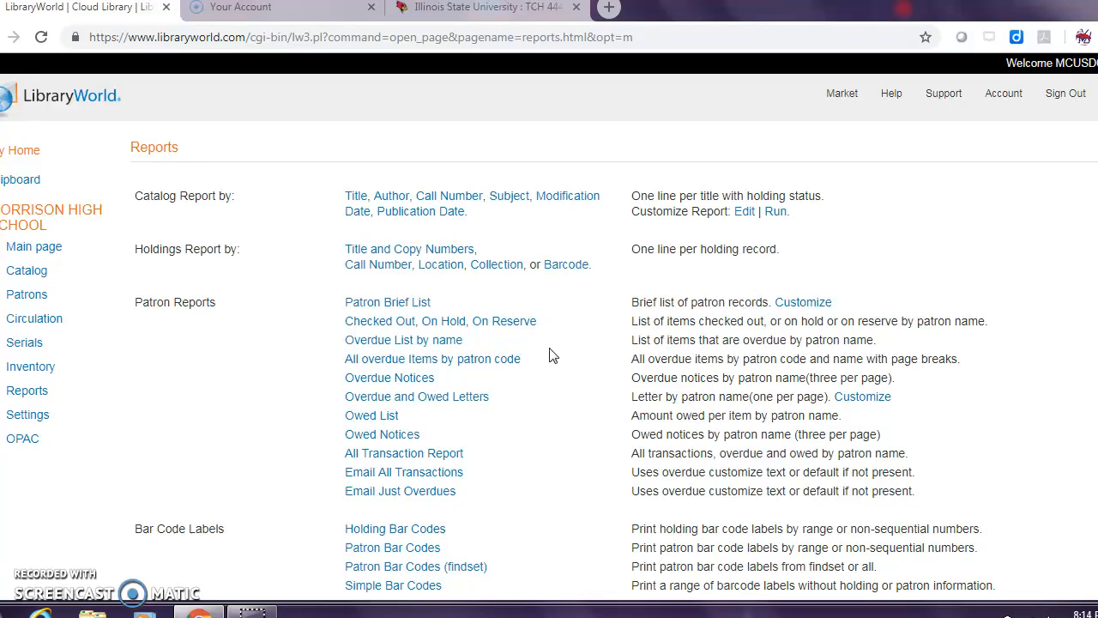
pyautogui.scroll(-1, 552, 356)
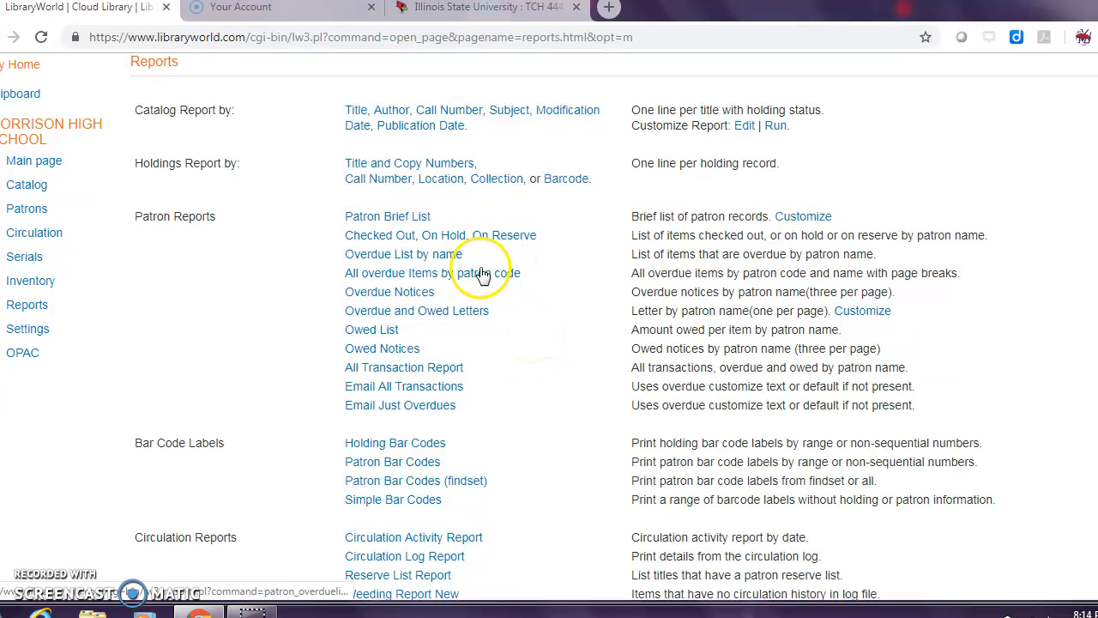
pyautogui.click(373, 257)
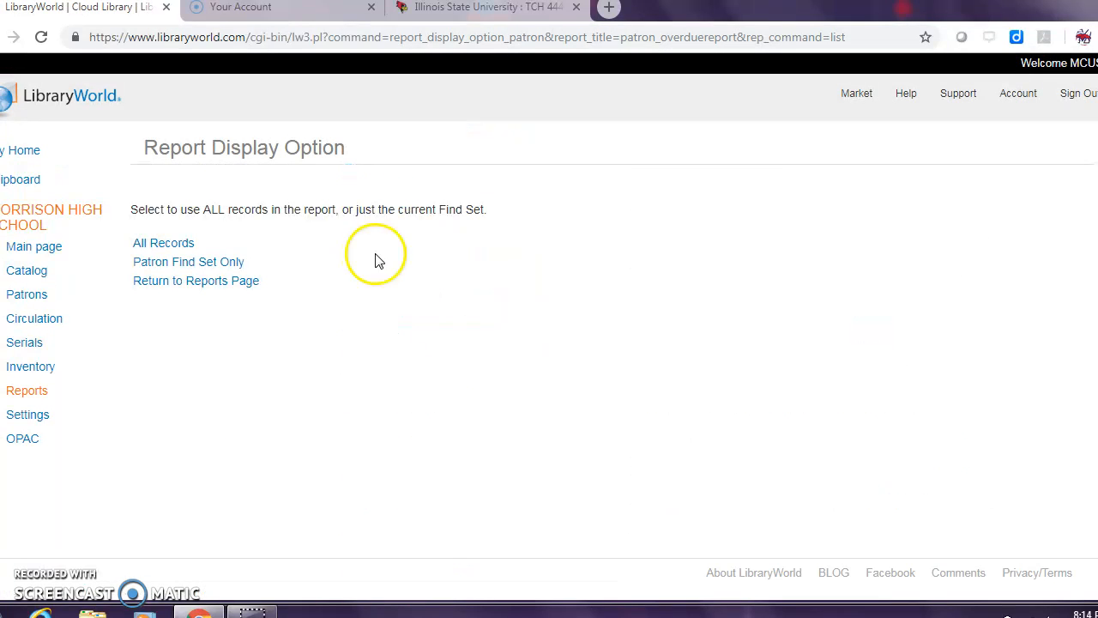
pyautogui.click(163, 244)
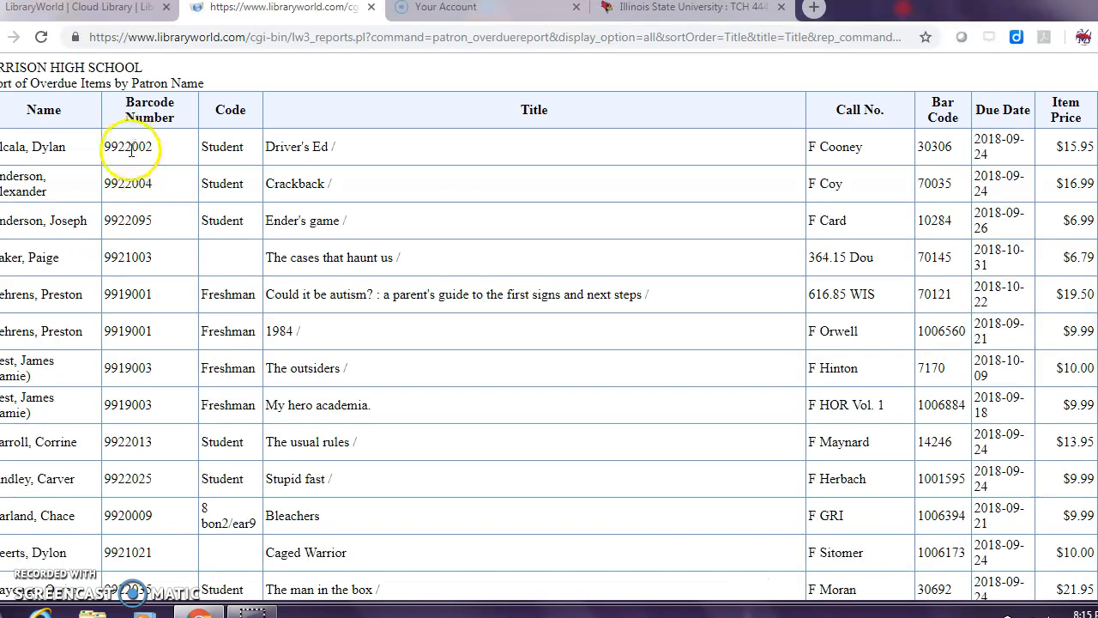
# Step: Look through the report of overdue items by patron name and close it
pyautogui.scroll(-1, 111, 262)
pyautogui.scroll(-15, 112, 262)
pyautogui.scroll(7, 112, 262)
pyautogui.scroll(9, 111, 261)
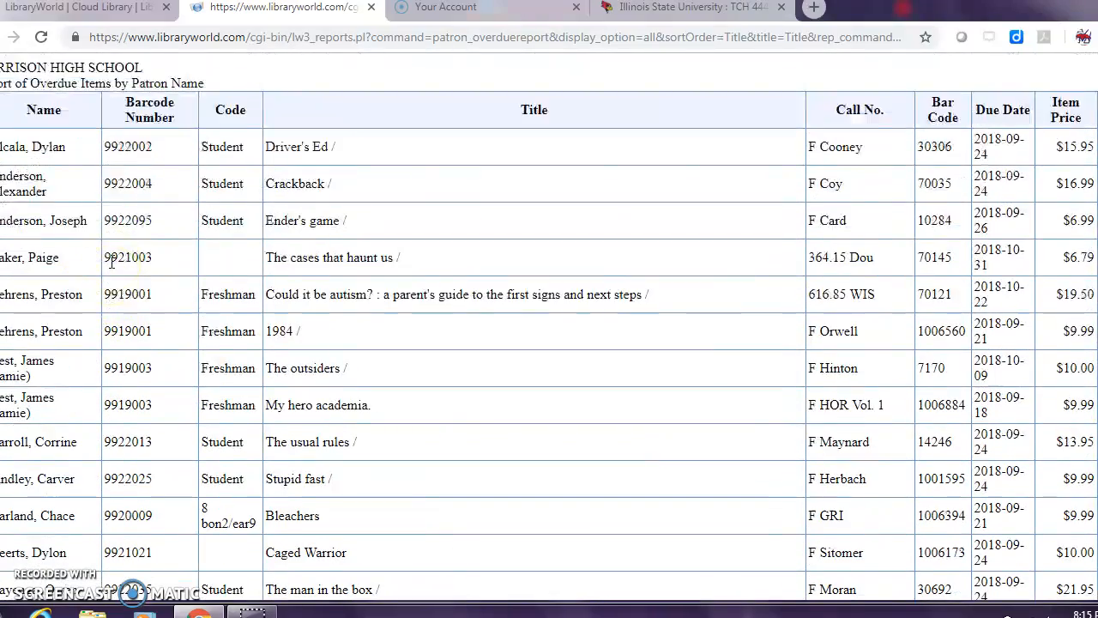
pyautogui.click(371, 7)
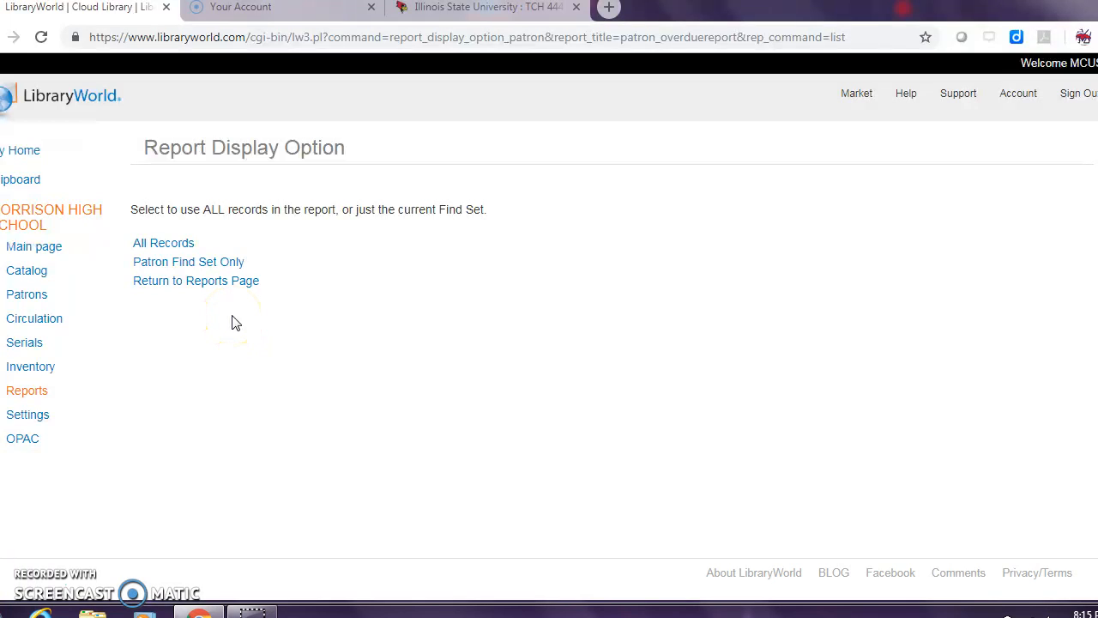
# Step: Return to the reports list and review the available patron, bar code label and circulation reports, including the overdue e-mail options
pyautogui.click(11, 393)
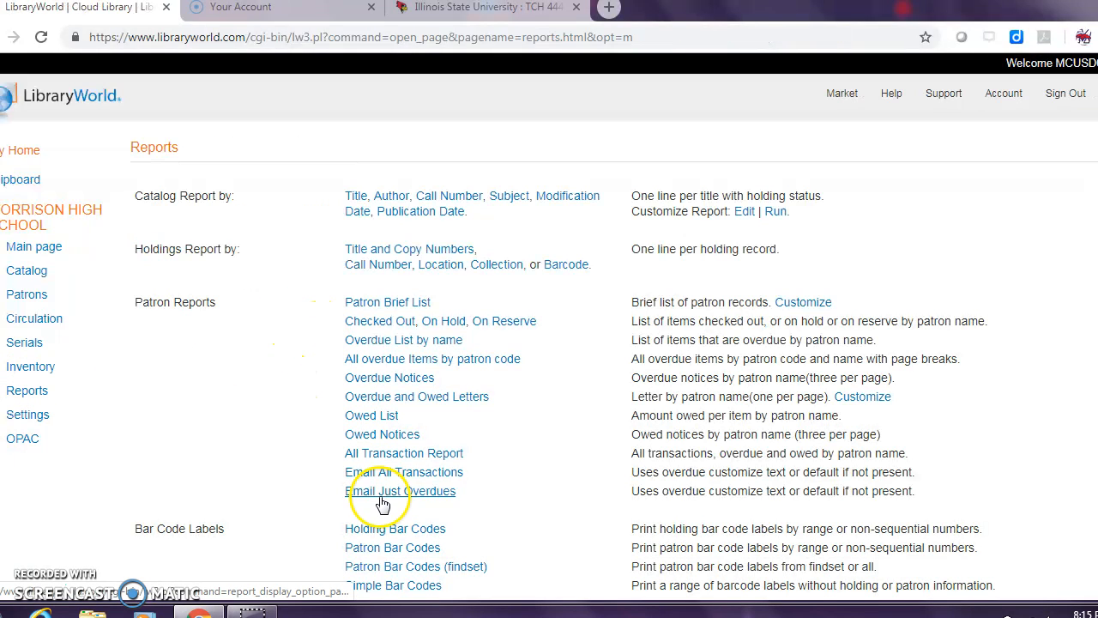
pyautogui.scroll(-2, 383, 506)
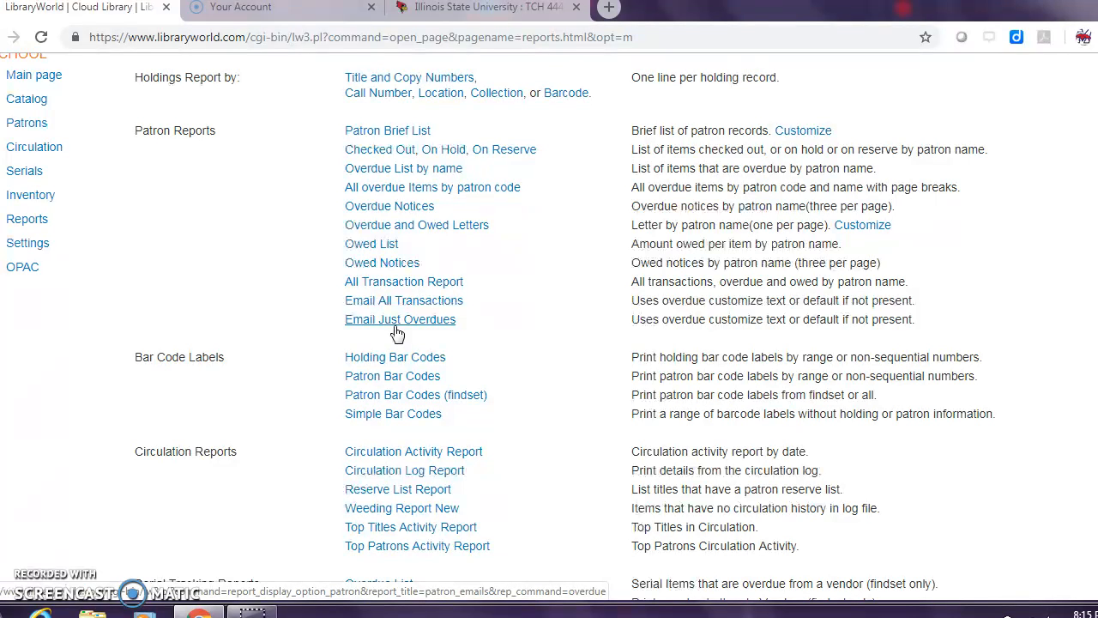
pyautogui.click(24, 126)
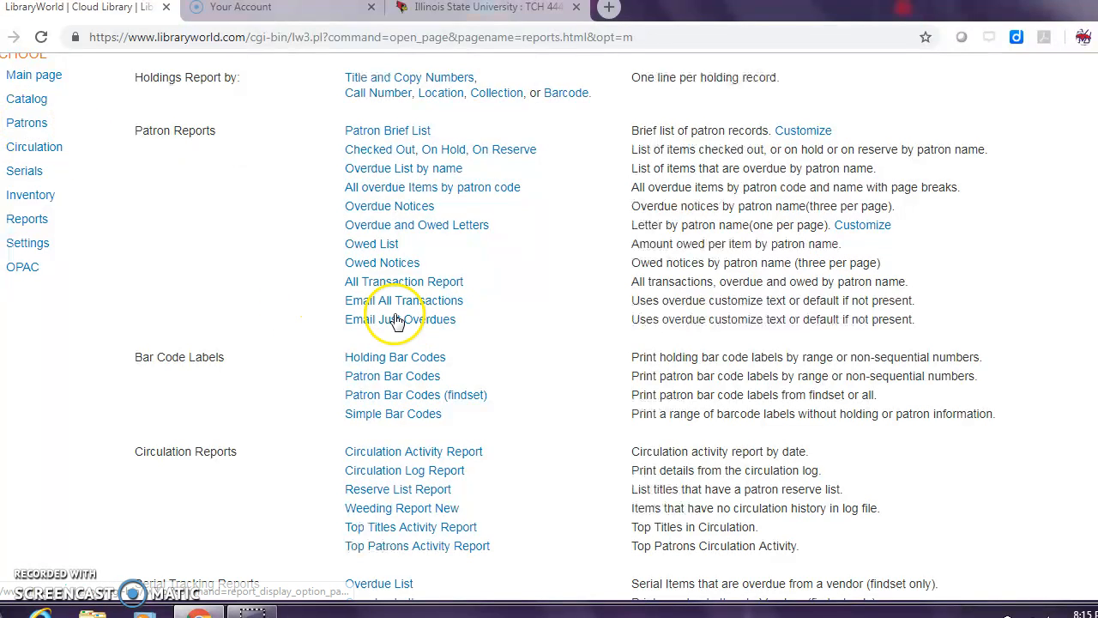
pyautogui.scroll(2, 290, 340)
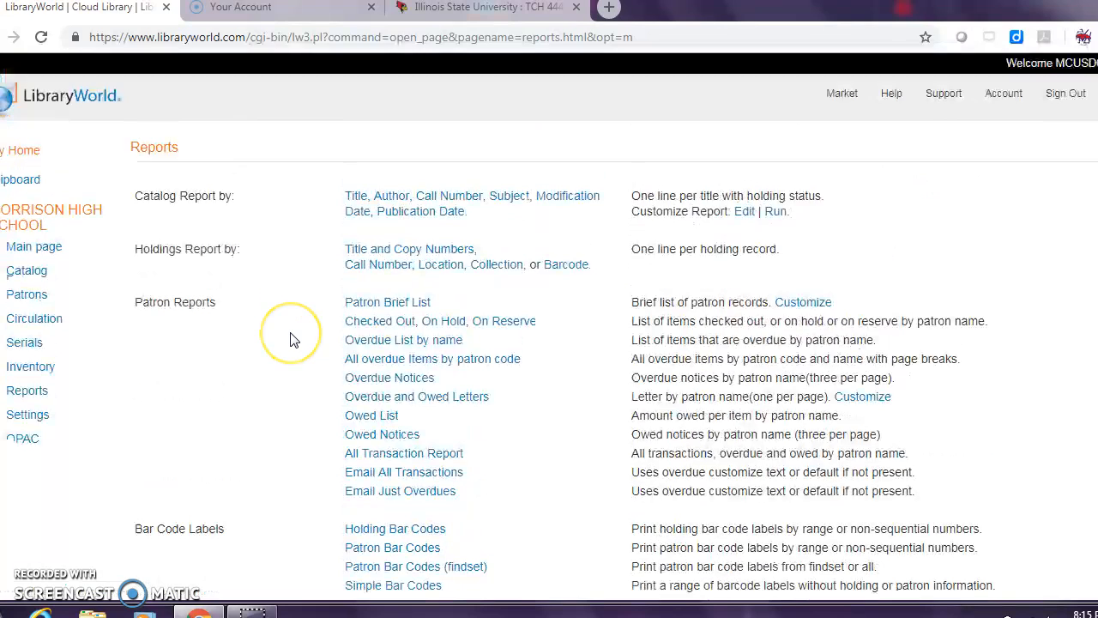